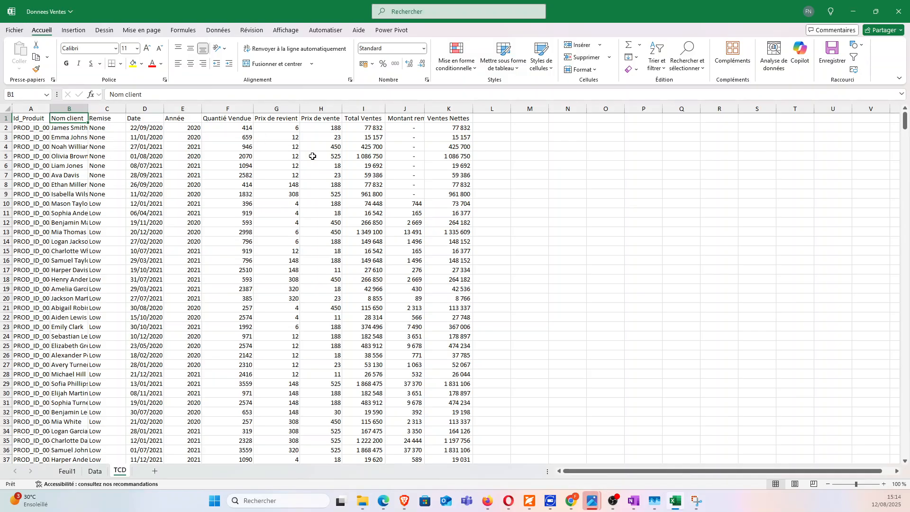
# Convert the sales data range A1:K701 on the TCD sheet into a table with headers
pyautogui.click(288, 175)
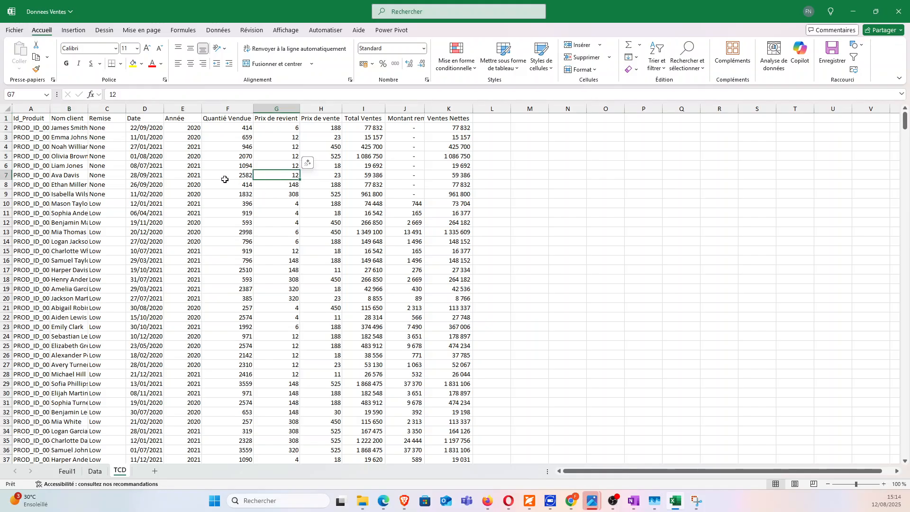
pyautogui.click(72, 33)
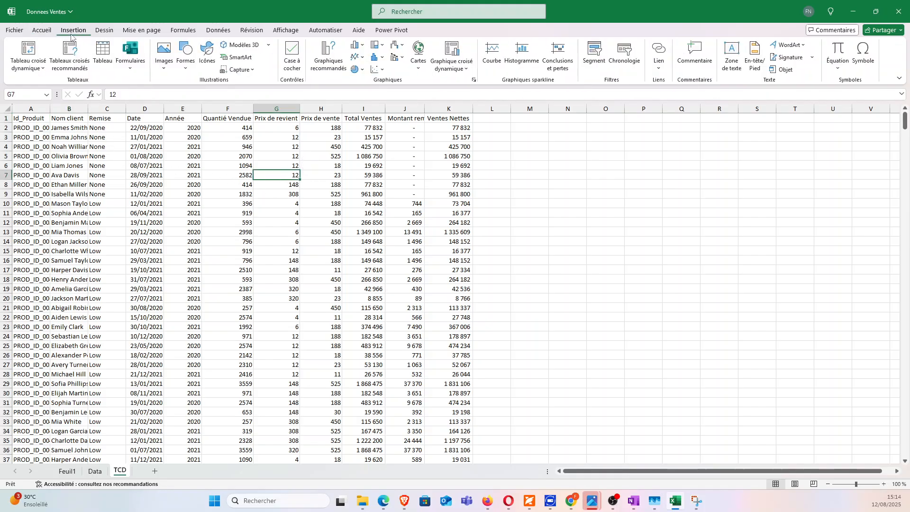
pyautogui.click(109, 56)
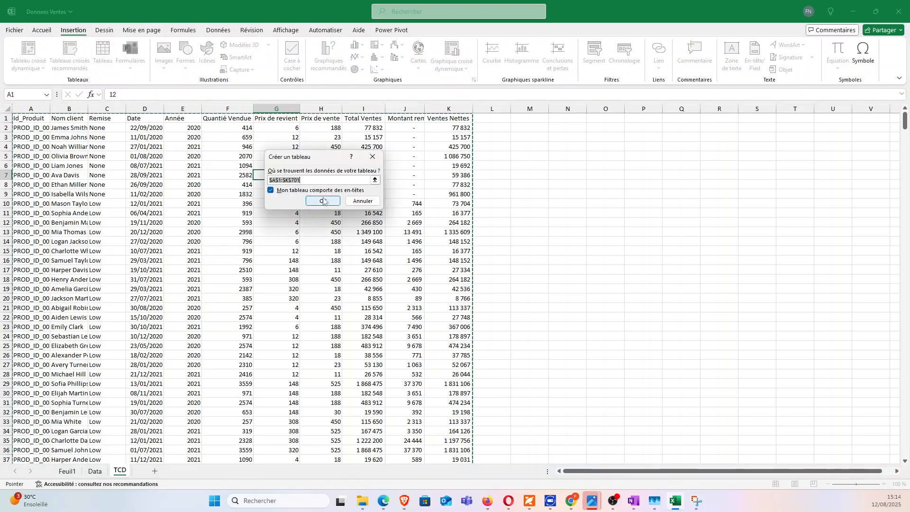
pyautogui.scroll(-20, 209, 281)
pyautogui.moveTo(905, 156); pyautogui.dragTo(906, 449)
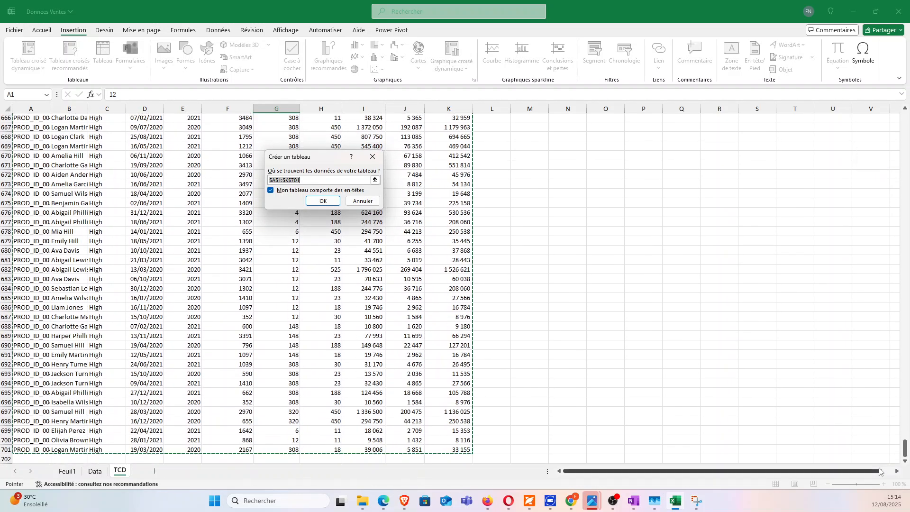
pyautogui.click(323, 200)
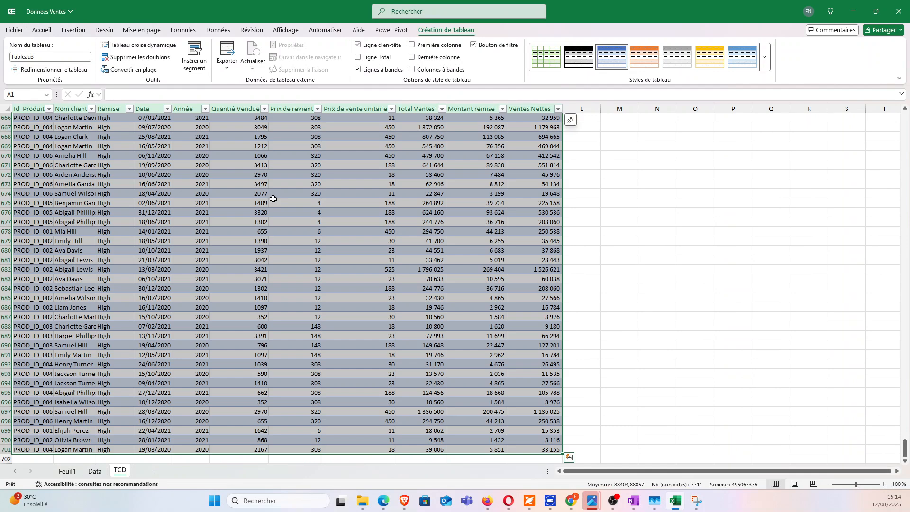
# Create a pivot table from the sales table, placed at cell P9 of the existing TCD worksheet
pyautogui.scroll(20, 273, 198)
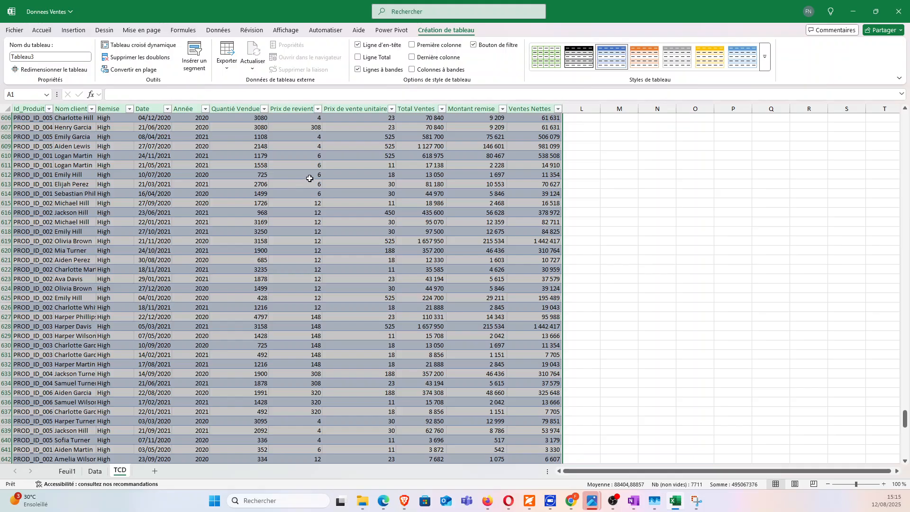
pyautogui.click(249, 183)
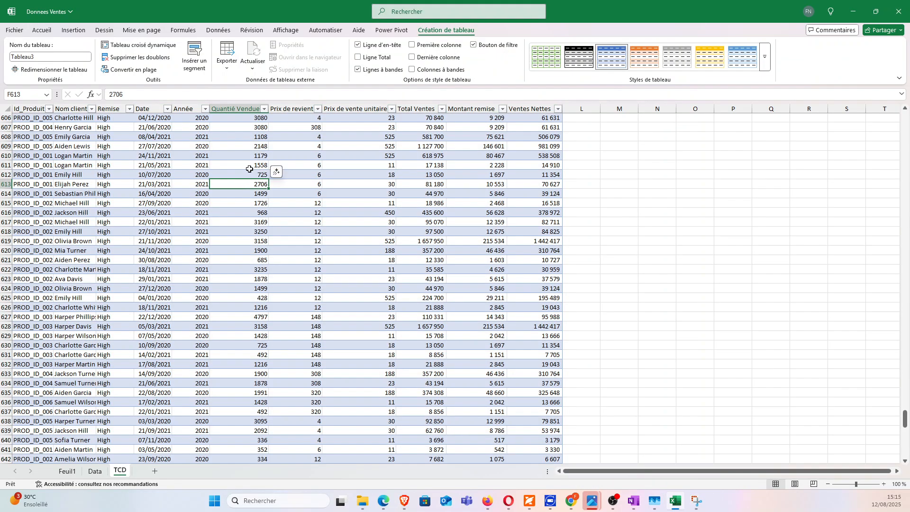
pyautogui.click(71, 32)
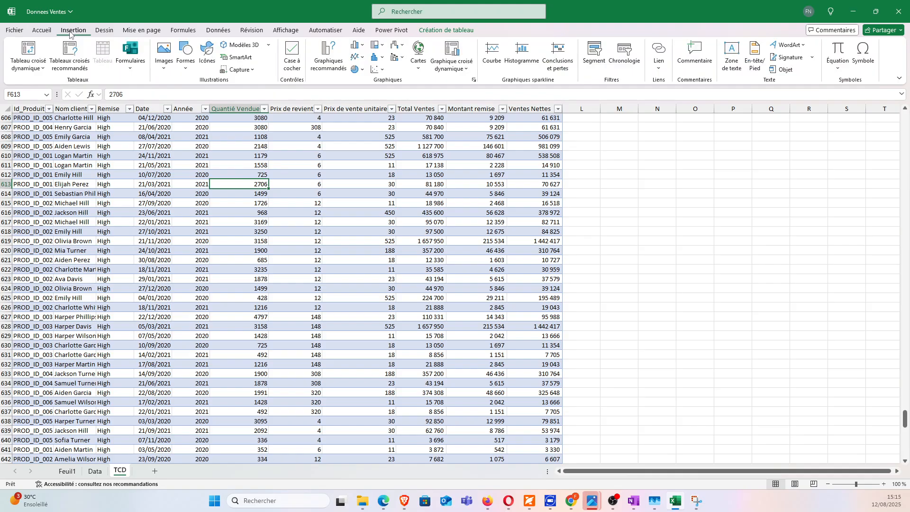
pyautogui.click(33, 68)
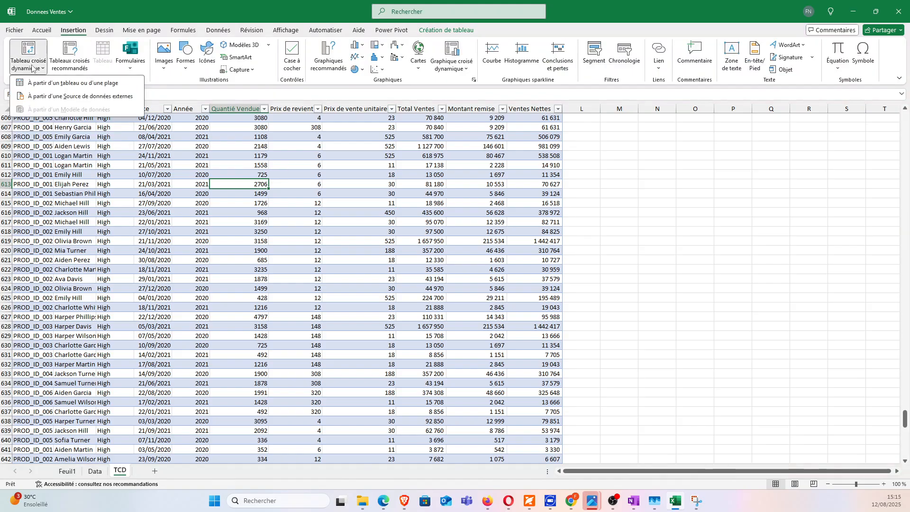
pyautogui.click(65, 83)
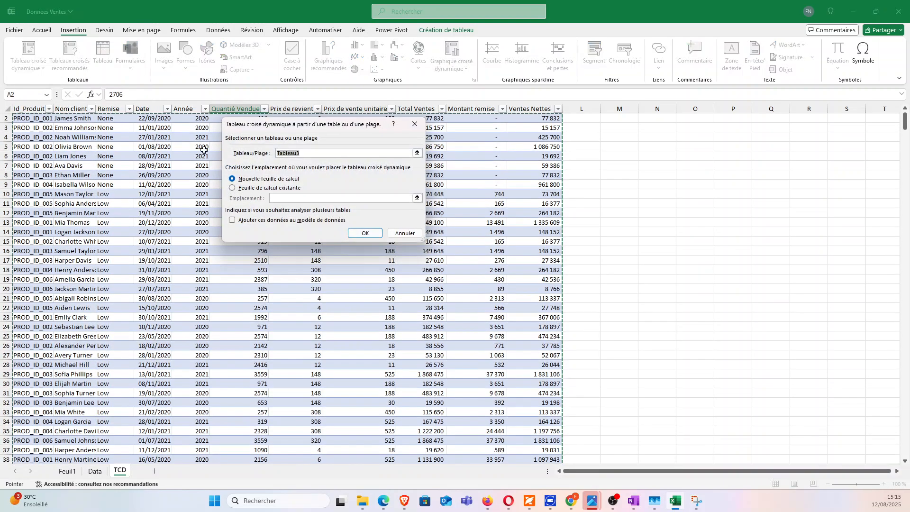
pyautogui.click(278, 188)
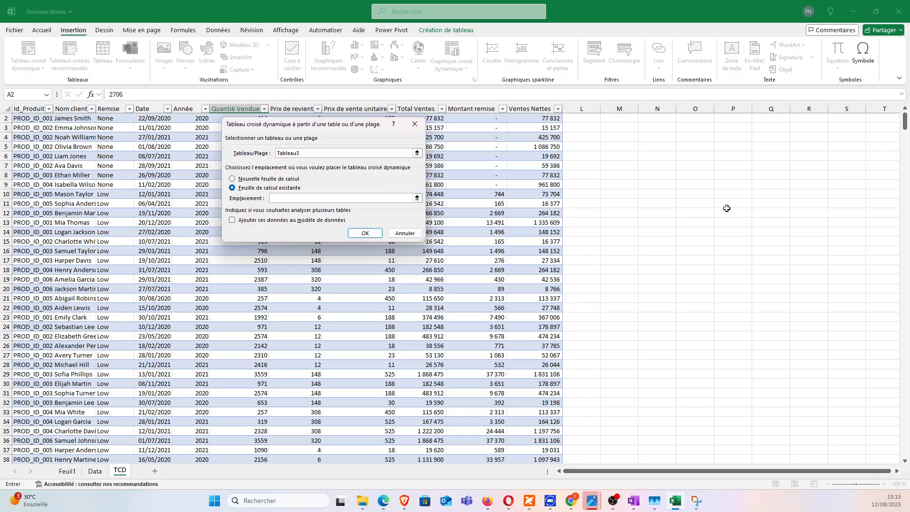
pyautogui.click(725, 185)
pyautogui.click(366, 234)
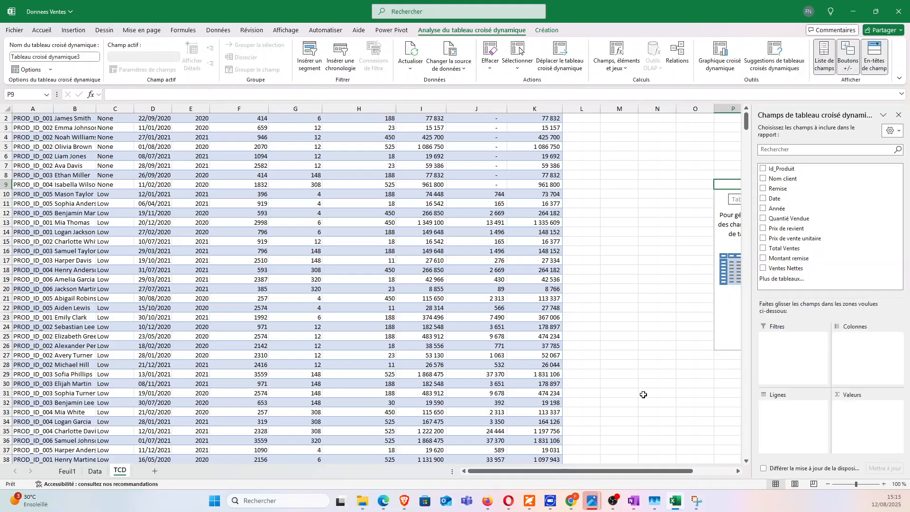
# Lay out the pivot table with Nom client as rows, Année as columns and the sum of Total Ventes as values
pyautogui.moveTo(679, 472); pyautogui.dragTo(711, 472)
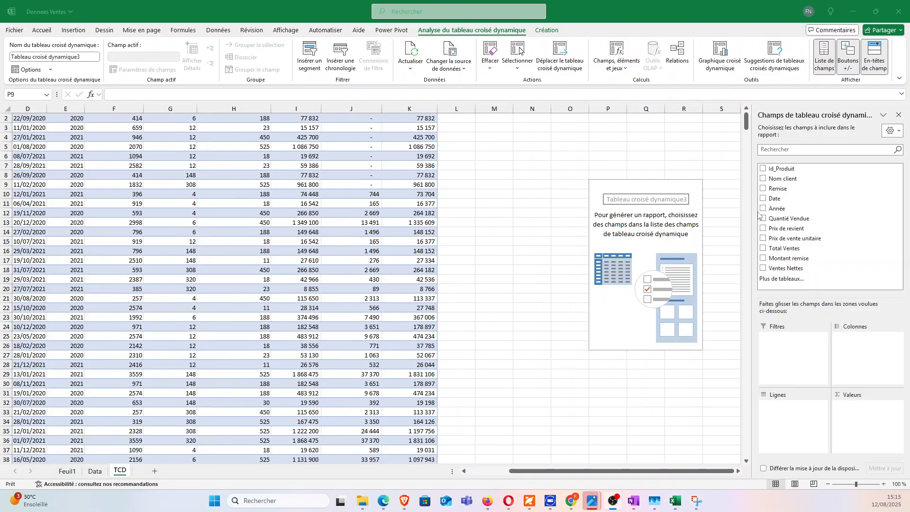
pyautogui.moveTo(786, 179); pyautogui.dragTo(798, 429)
pyautogui.click(763, 178)
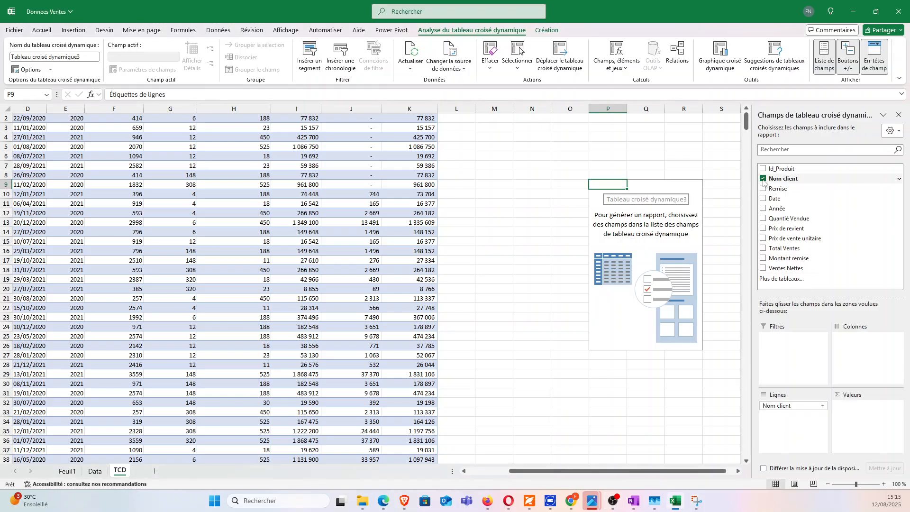
pyautogui.moveTo(779, 209); pyautogui.dragTo(862, 370)
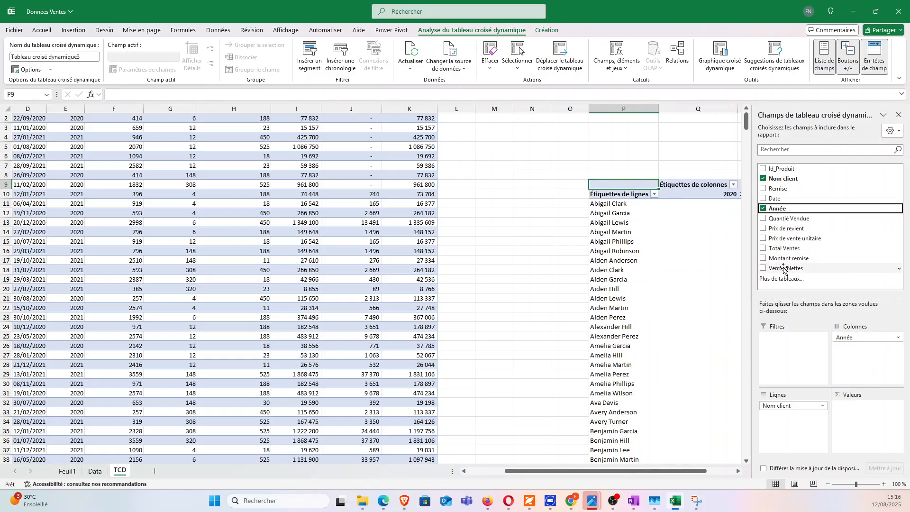
pyautogui.moveTo(785, 248); pyautogui.dragTo(858, 414)
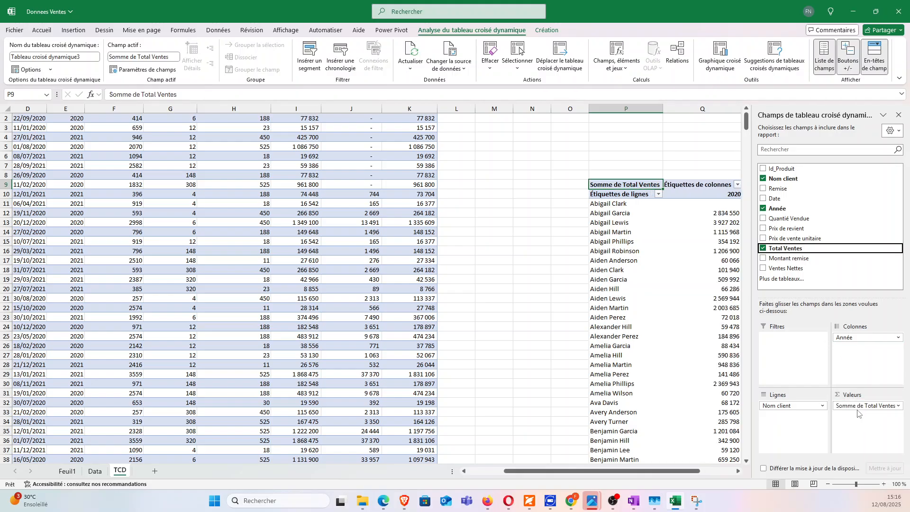
pyautogui.moveTo(681, 471); pyautogui.dragTo(716, 476)
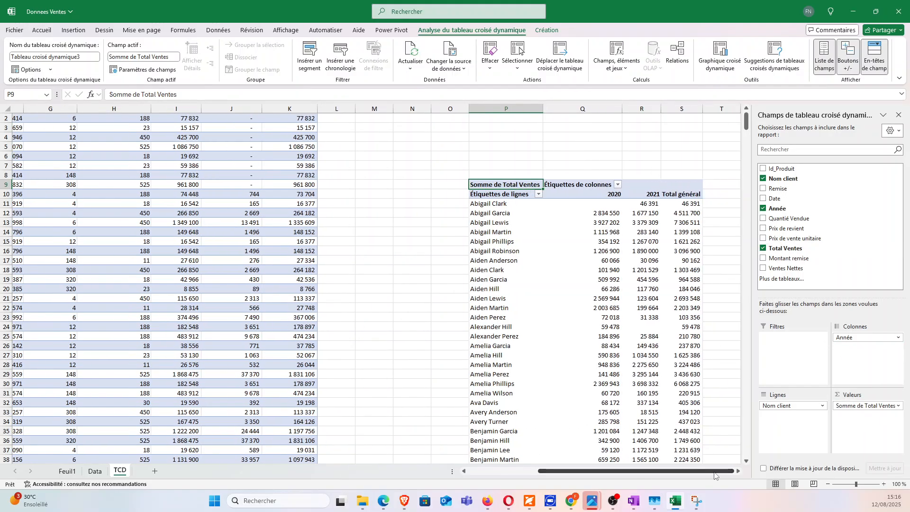
pyautogui.click(655, 268)
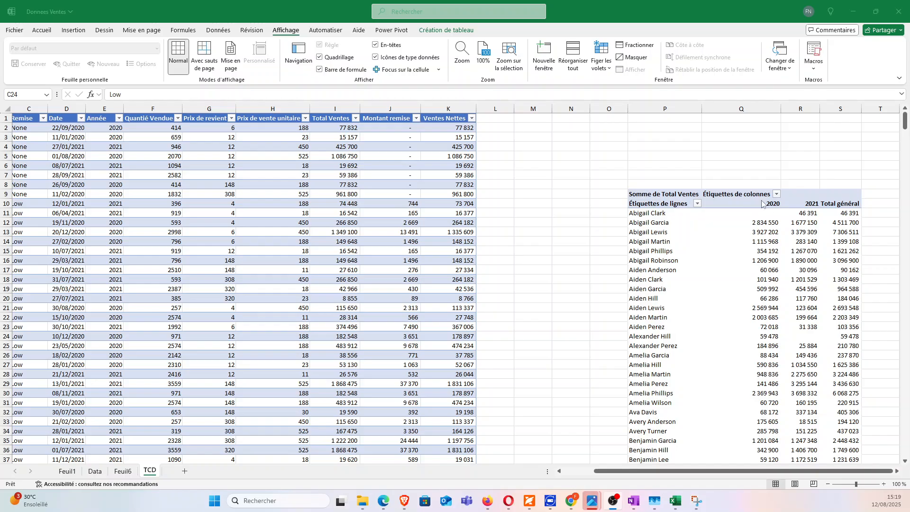
# Rename the pivot table's column labels header in Q9 as "Années"
pyautogui.click(746, 195)
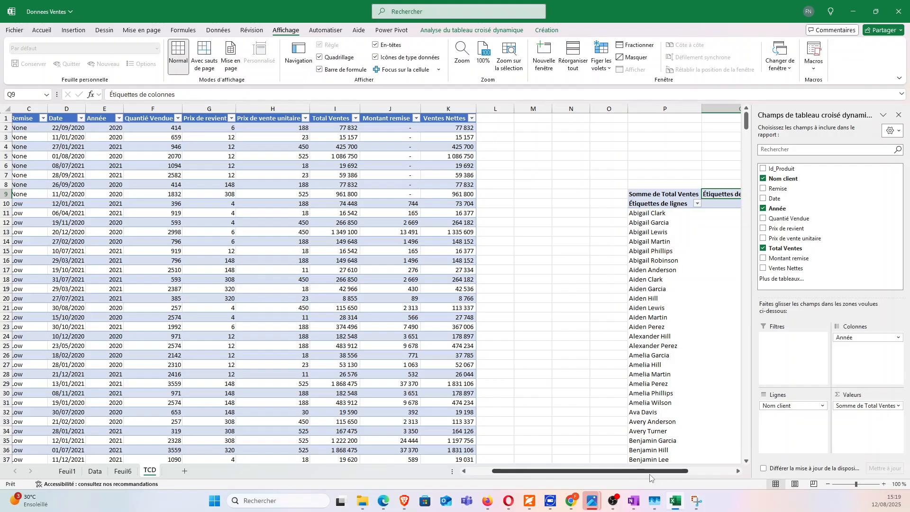
pyautogui.moveTo(652, 471); pyautogui.dragTo(698, 470)
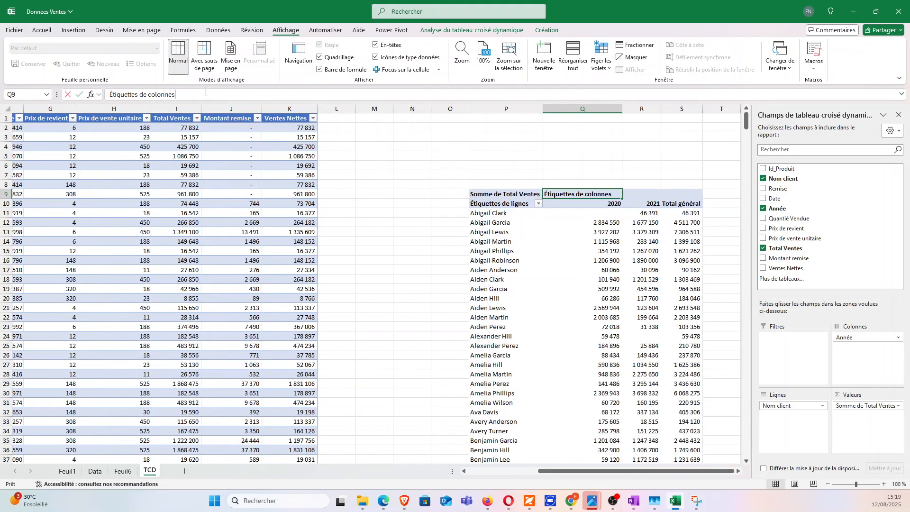
pyautogui.moveTo(176, 94); pyautogui.dragTo(110, 94)
pyautogui.write('Ann')
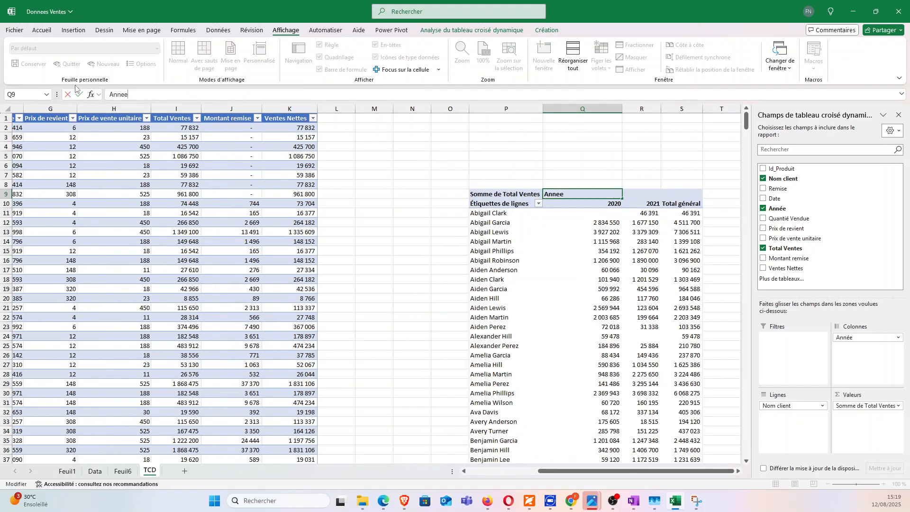
pyautogui.write('e')
pyautogui.press('BackSpace')
pyautogui.write('ées')
pyautogui.press('Return')
# Rename the pivot table's row labels header in P10 as "Noms clients"
pyautogui.click(487, 204)
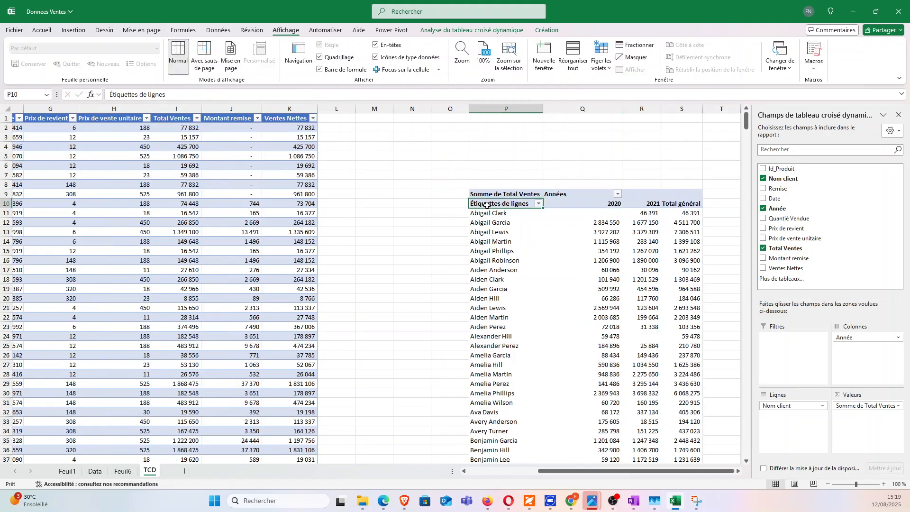
pyautogui.write('Nom clients')
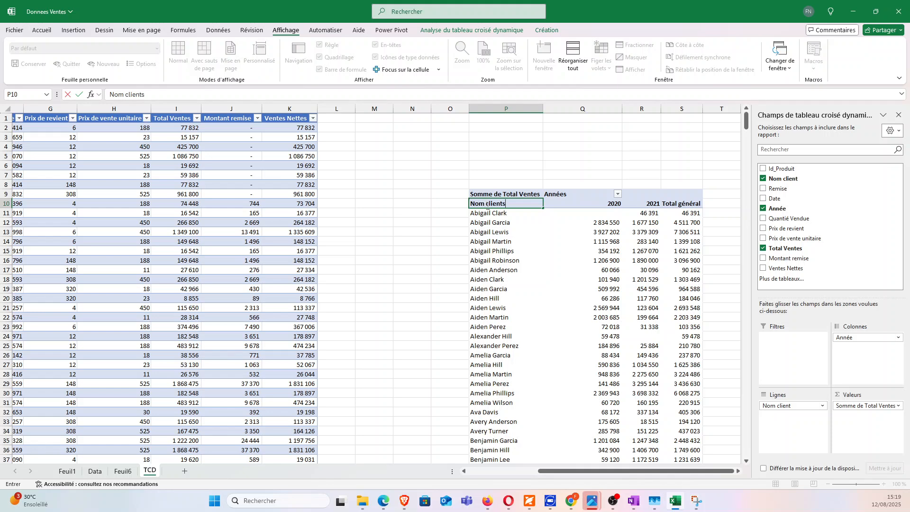
pyautogui.click(124, 94)
pyautogui.write('s')
pyautogui.press('Return')
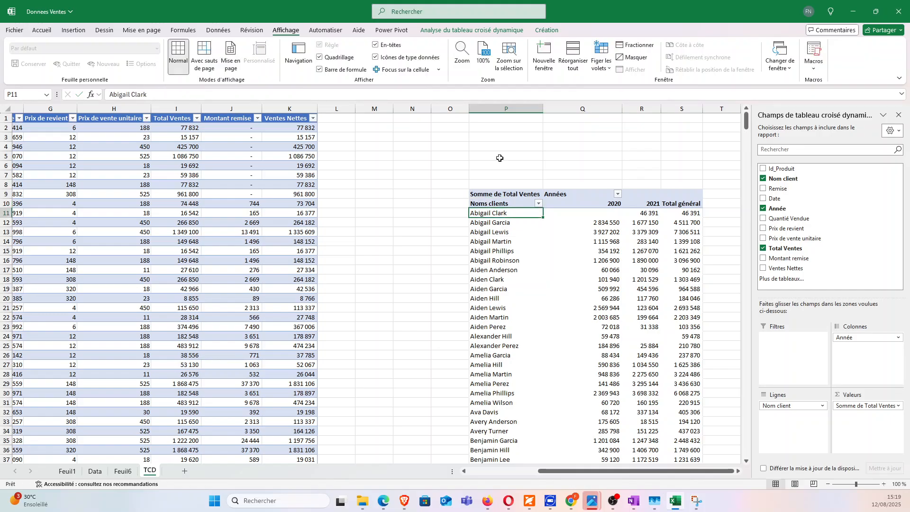
# Apply the blue pivot table style from the first row of the Moyen group
pyautogui.click(516, 195)
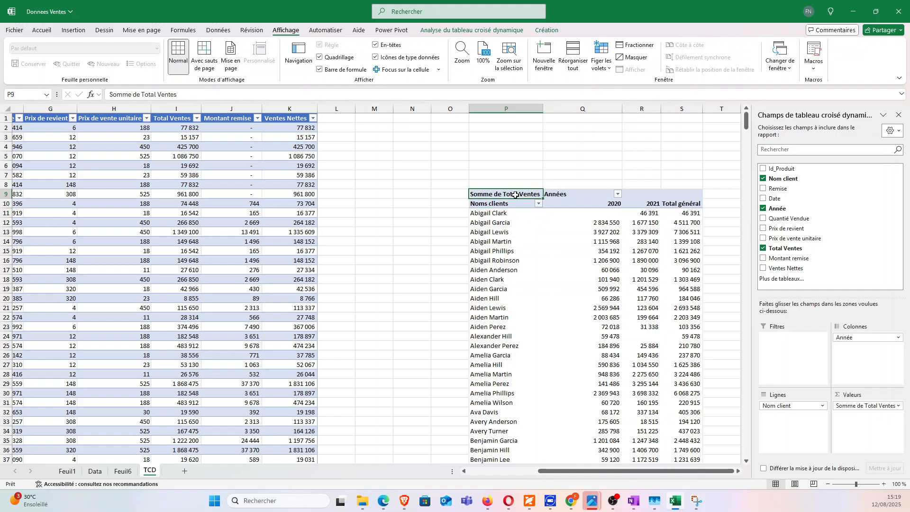
pyautogui.click(597, 240)
pyautogui.click(546, 30)
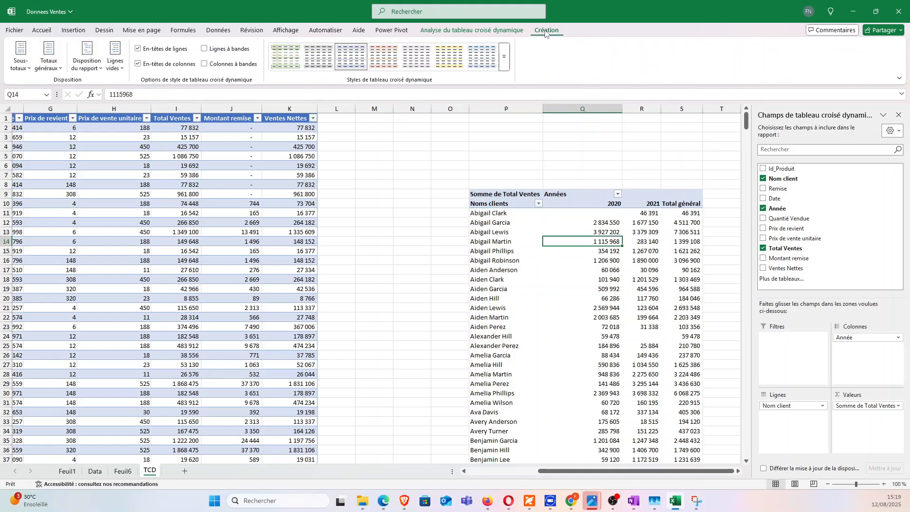
pyautogui.click(503, 67)
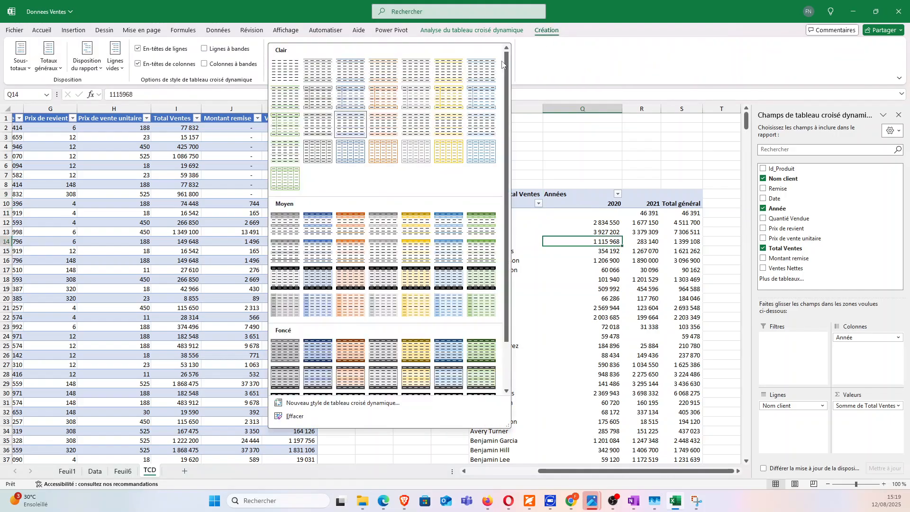
pyautogui.click(317, 221)
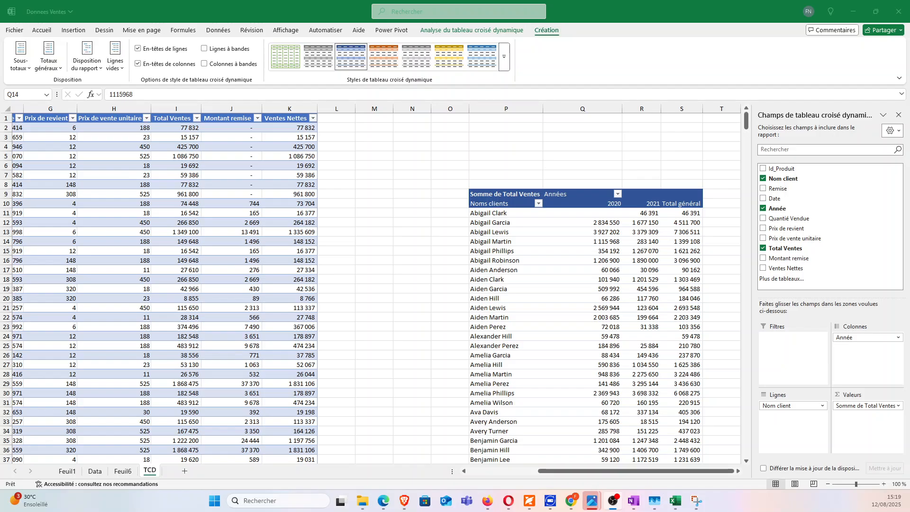
# Sort the pivot table's clients by their 2021 sales from largest to smallest
pyautogui.click(638, 232)
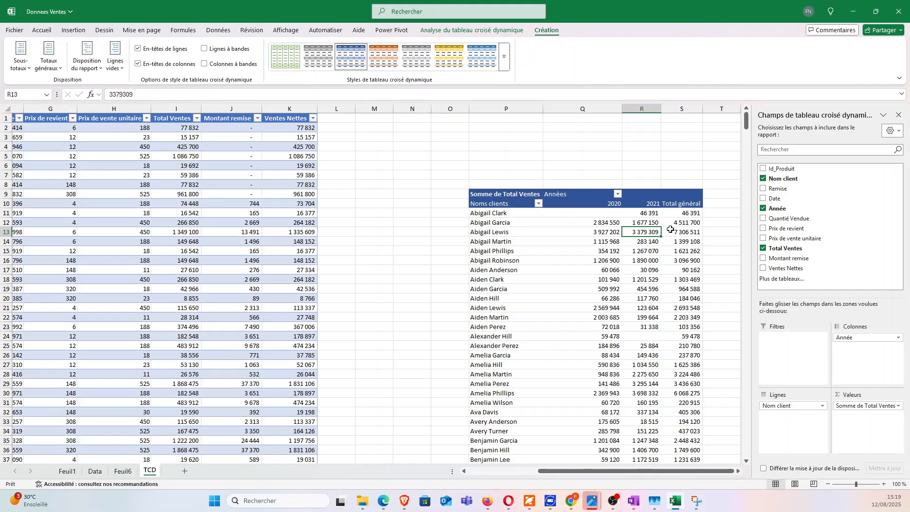
pyautogui.rightClick(646, 232)
pyautogui.moveTo(726, 332)
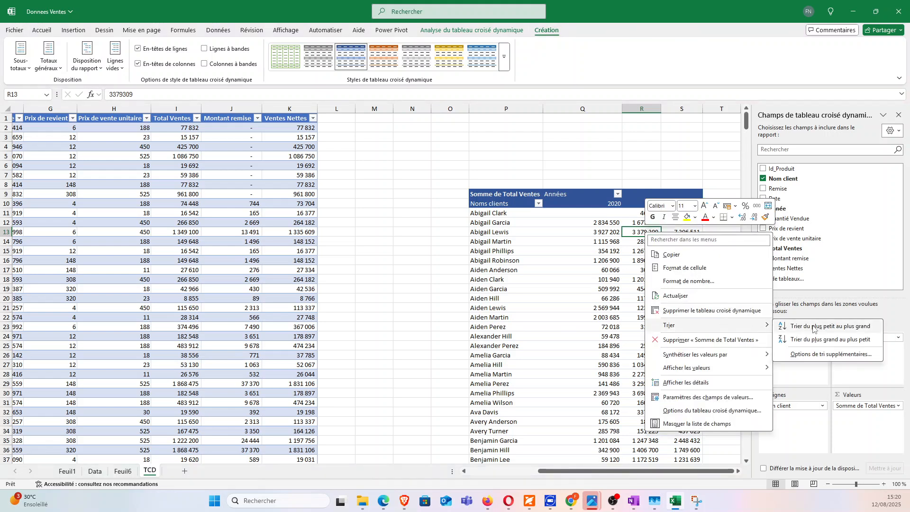
pyautogui.click(816, 347)
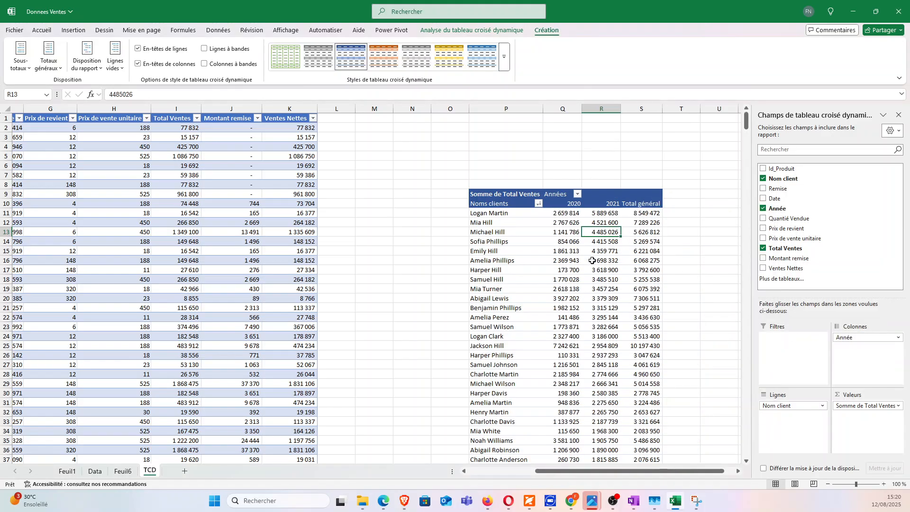
# Sort the pivot table's clients by their 2020 sales from largest to smallest
pyautogui.click(561, 222)
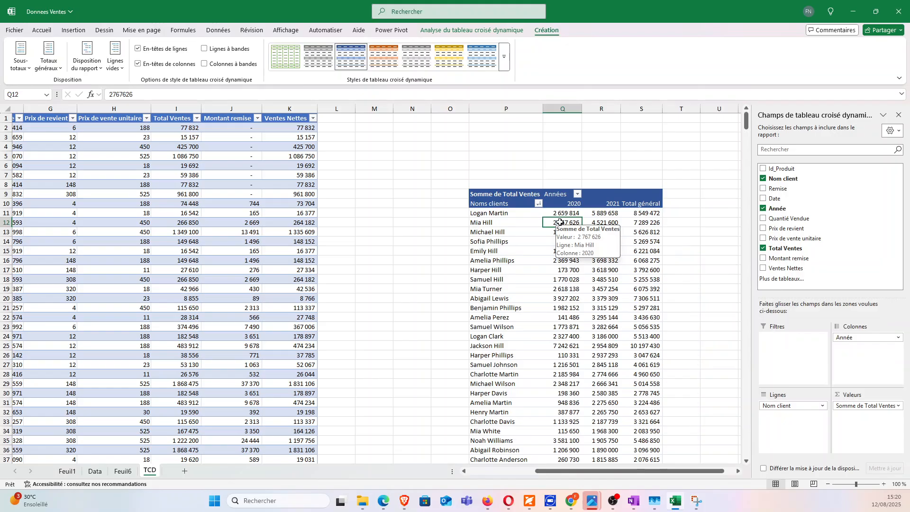
pyautogui.rightClick(561, 222)
pyautogui.moveTo(685, 315)
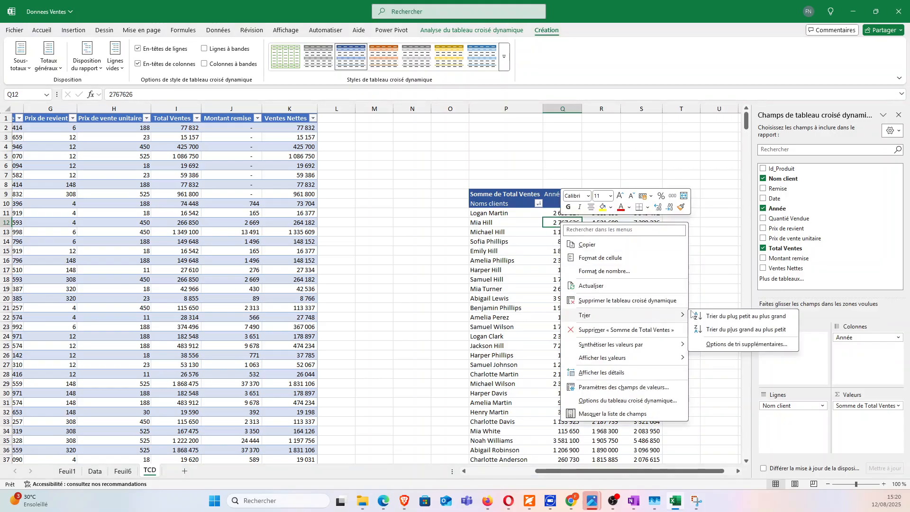
pyautogui.click(742, 329)
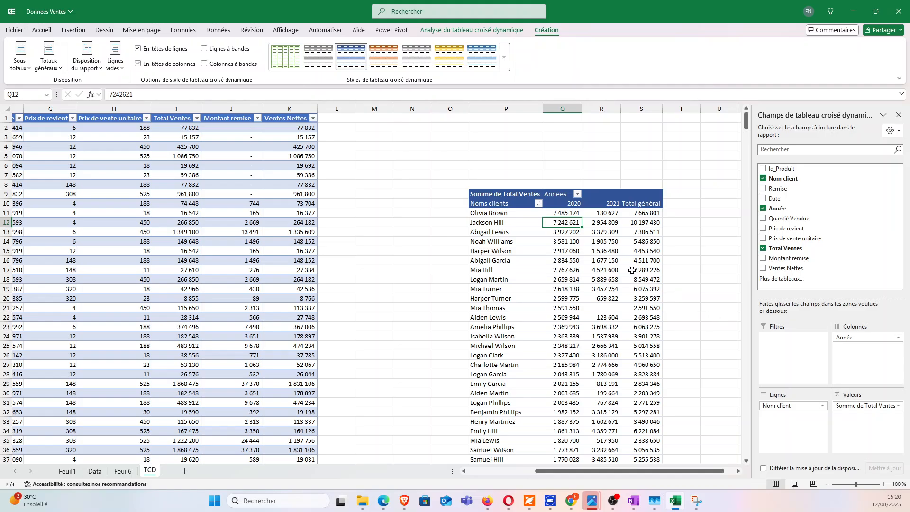
# Sort the pivot table's clients by Total général from largest to smallest
pyautogui.rightClick(645, 233)
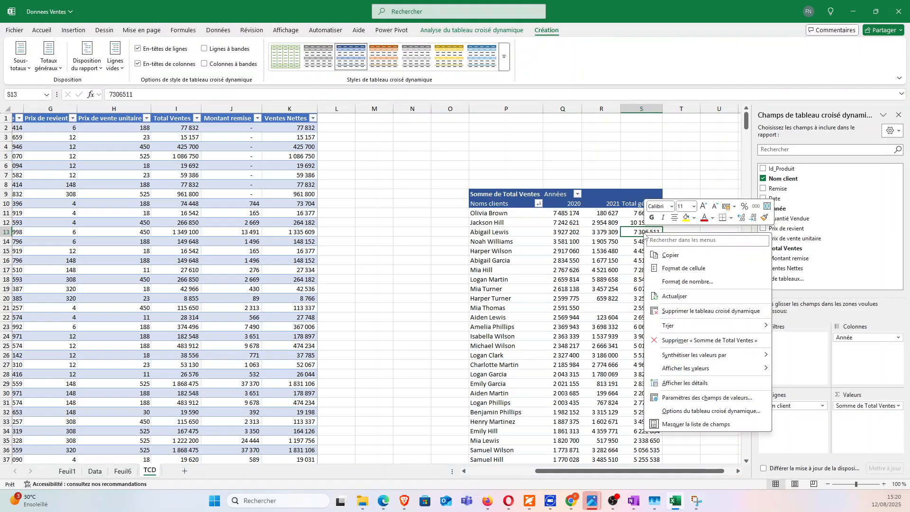
pyautogui.moveTo(740, 326)
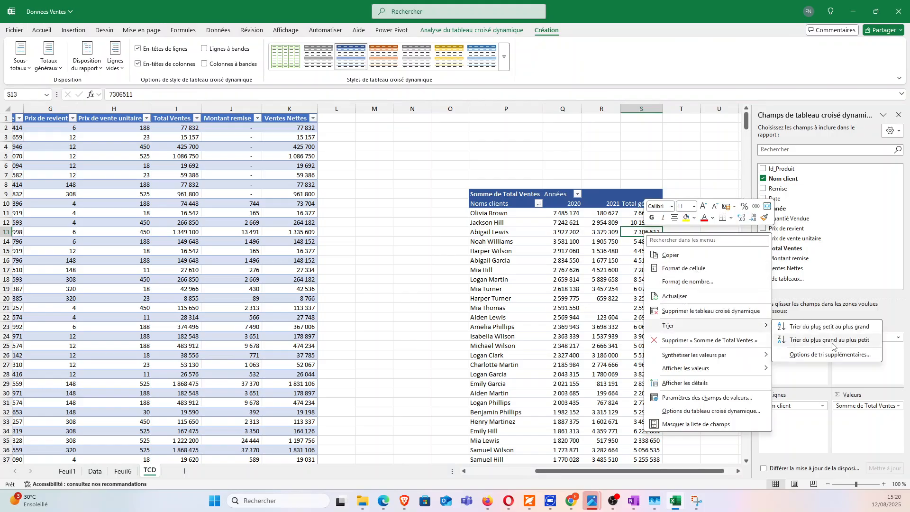
pyautogui.click(831, 340)
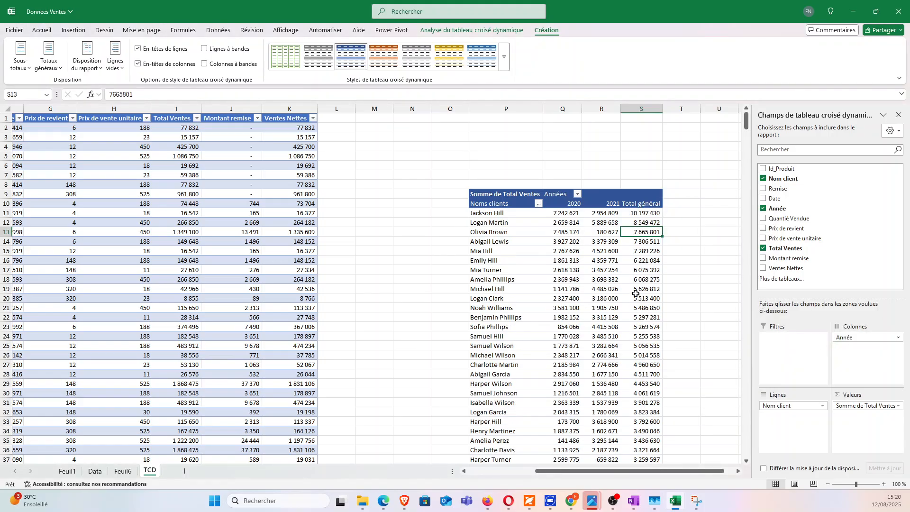
pyautogui.moveTo(636, 293)
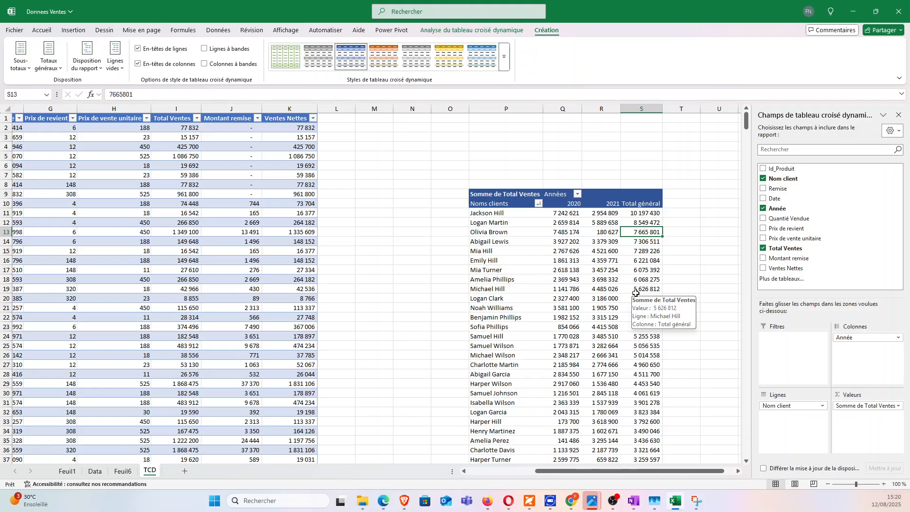